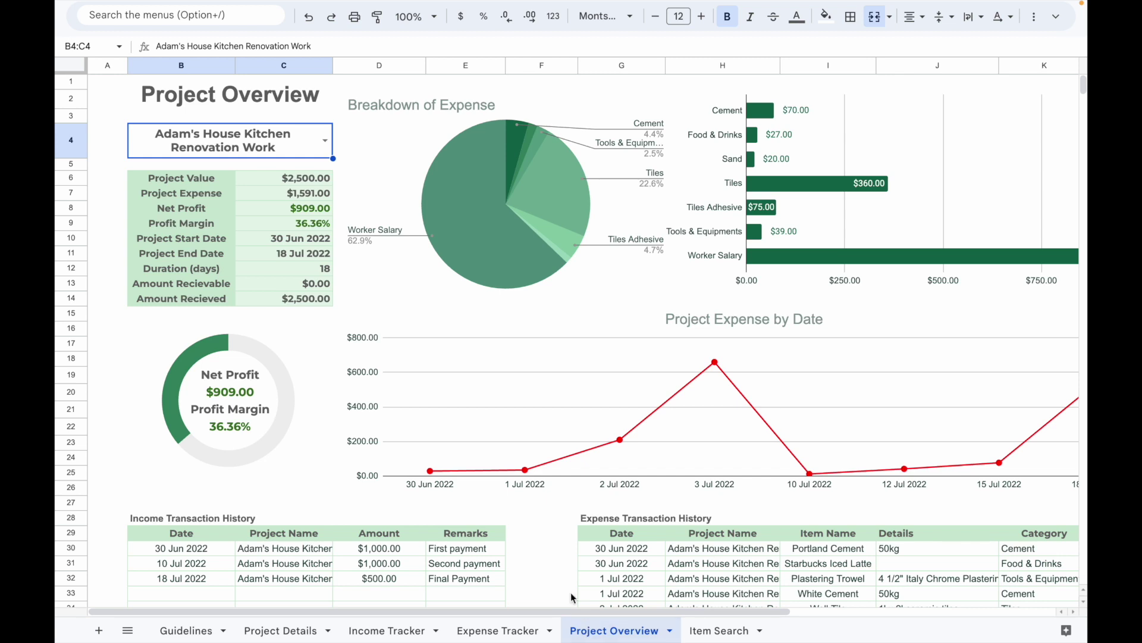
Step: Check the project list and expense categories on Project Details, then go to Income Tracker
click(288, 633)
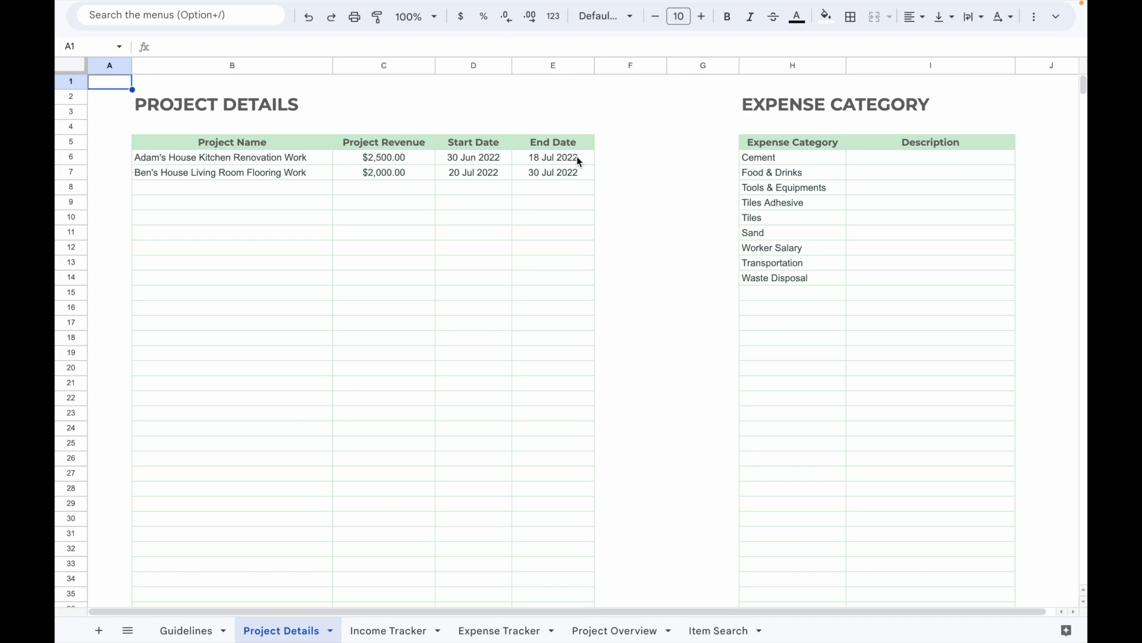
click(390, 630)
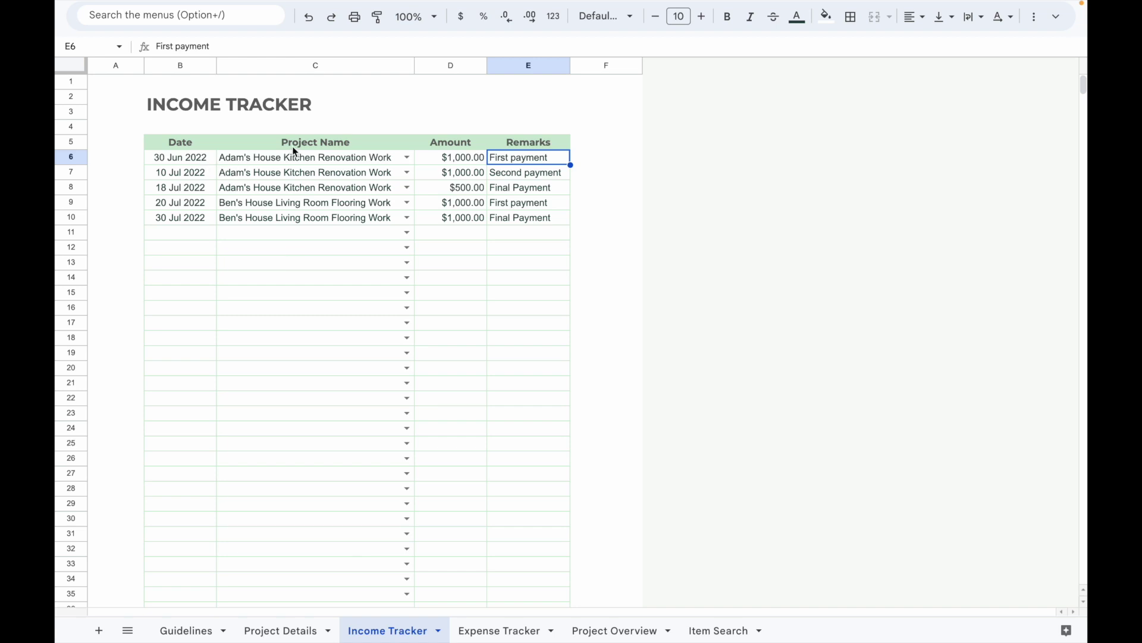
click(315, 156)
click(410, 157)
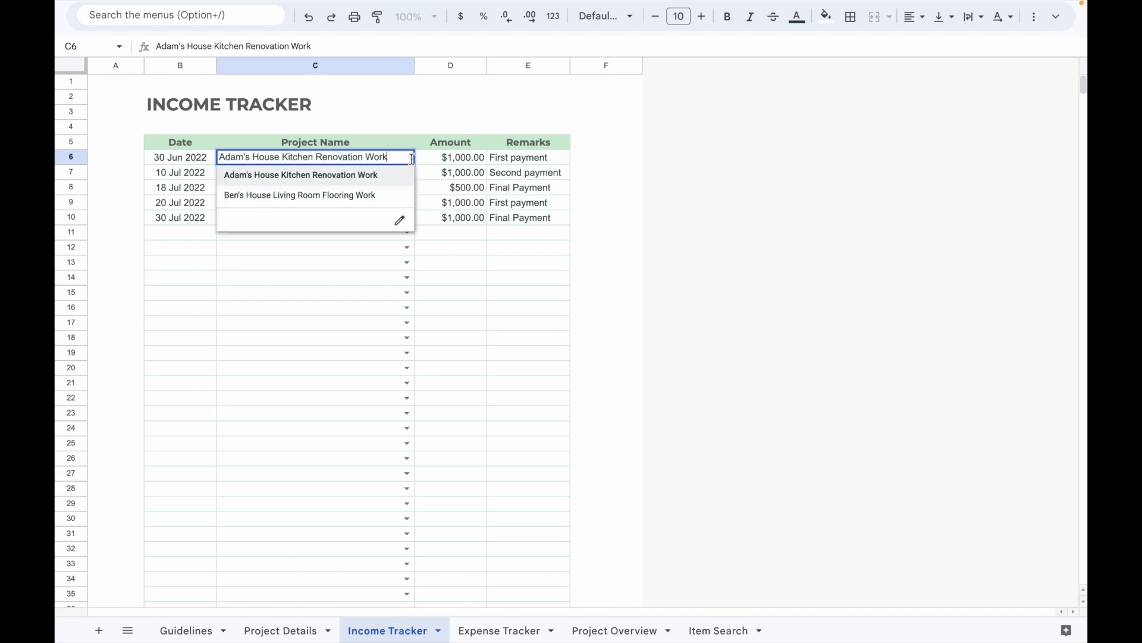
click(436, 159)
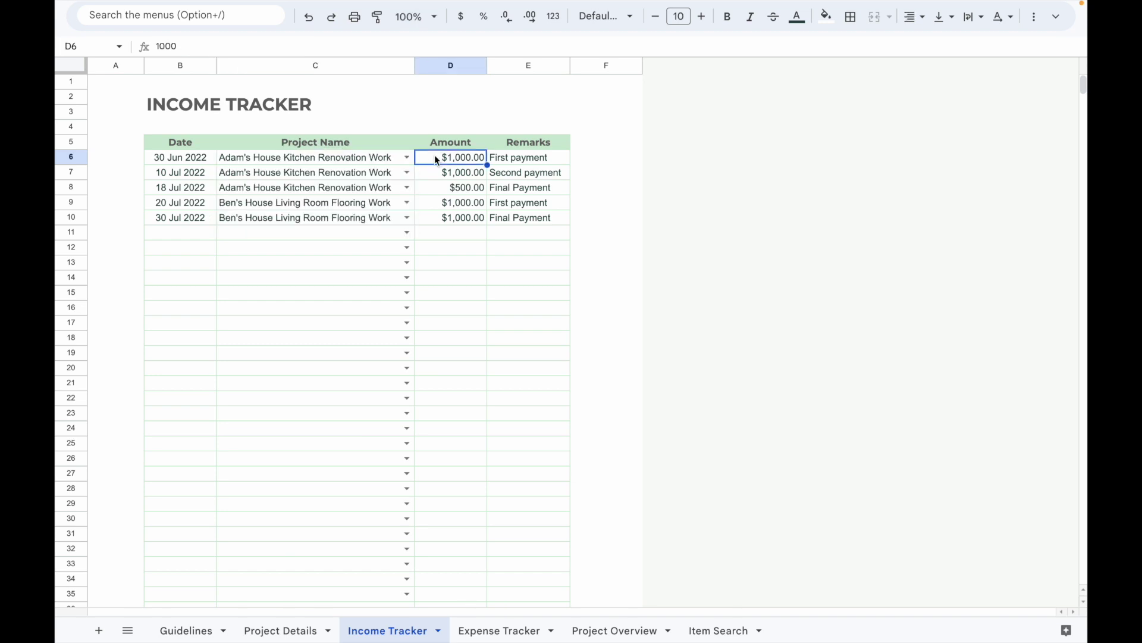
click(520, 160)
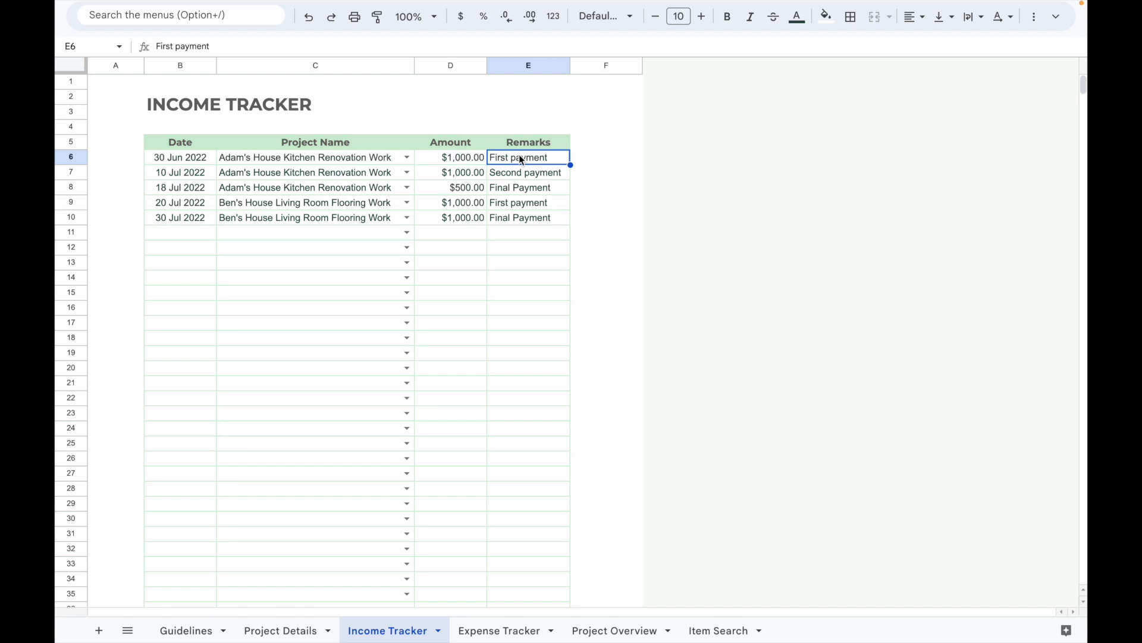
Step: Go through the Portland Cement entry's date, project, item, details, category, quantity, price and remarks
click(494, 629)
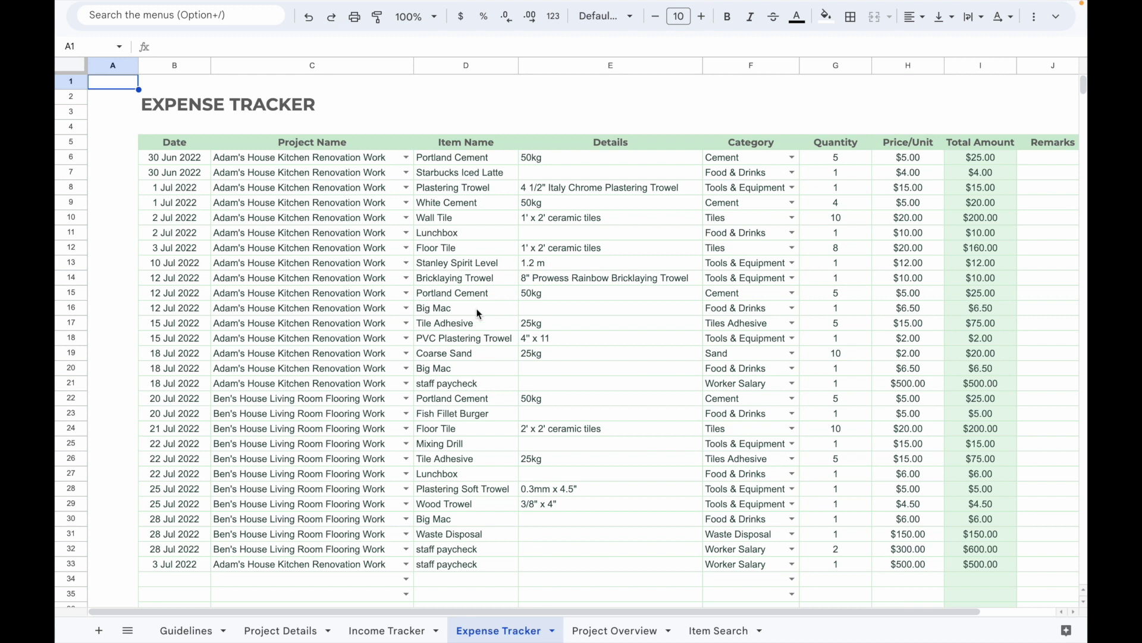
click(204, 161)
click(276, 159)
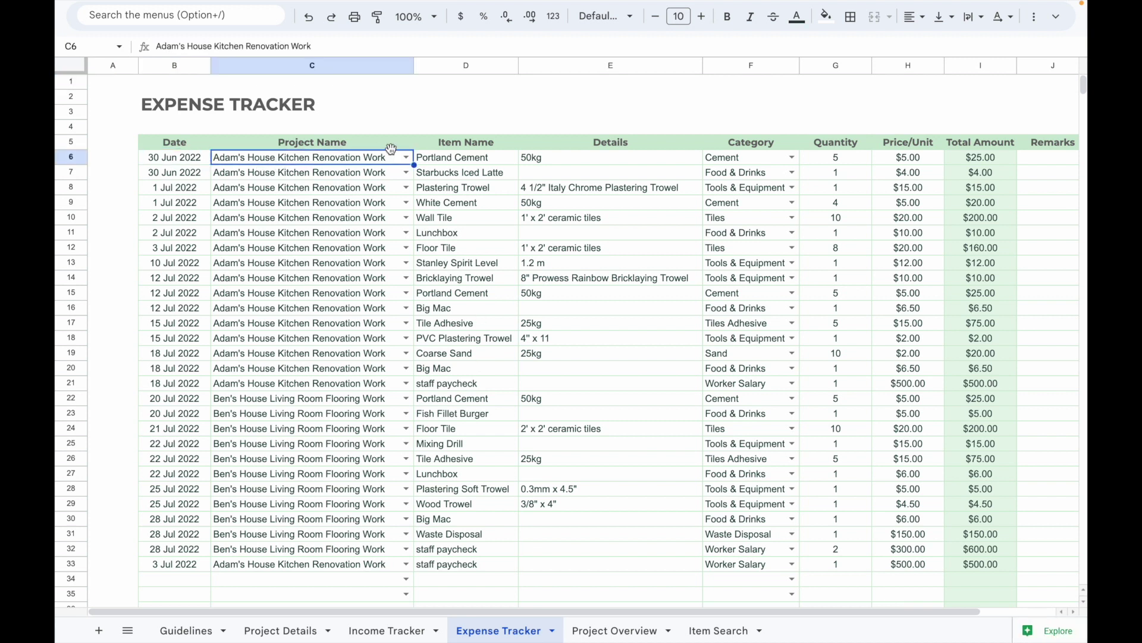
click(406, 157)
click(451, 159)
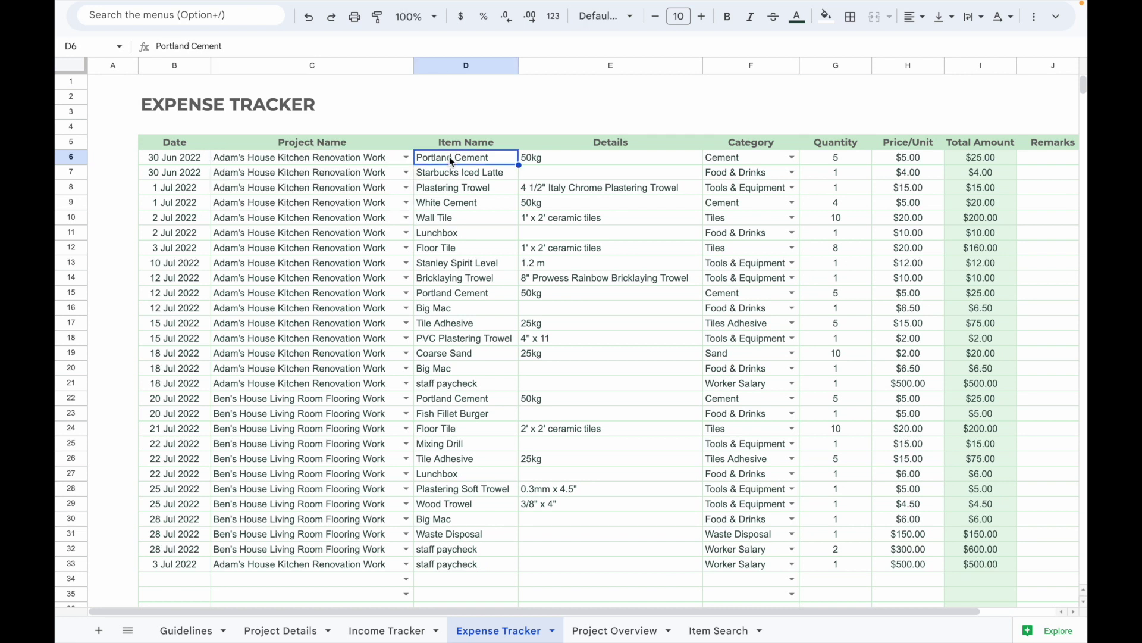
click(531, 161)
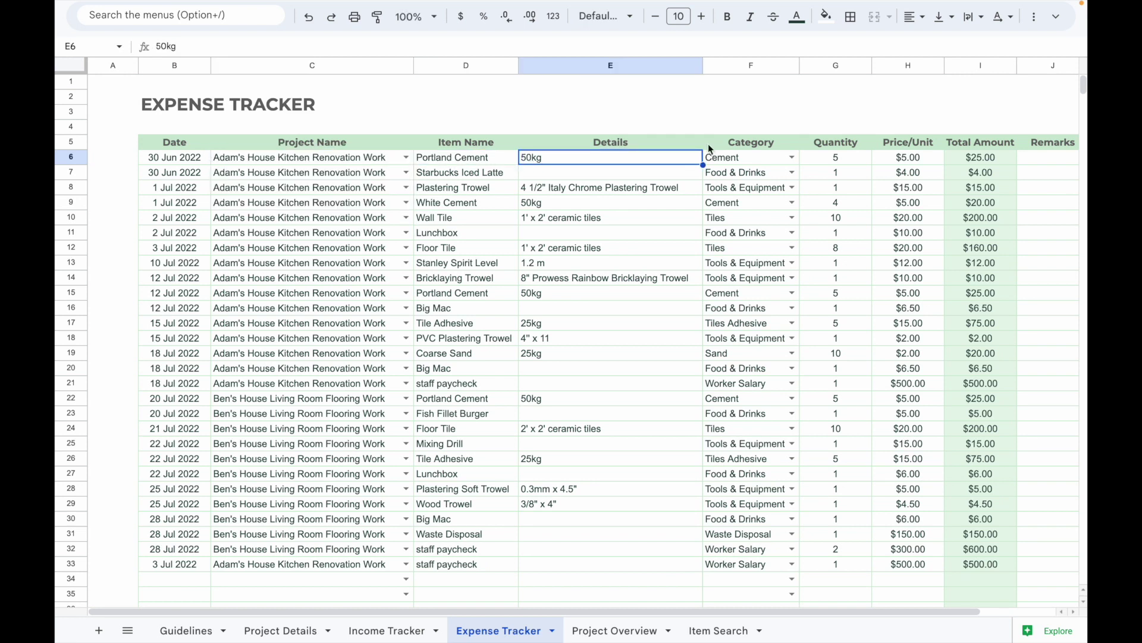
click(780, 159)
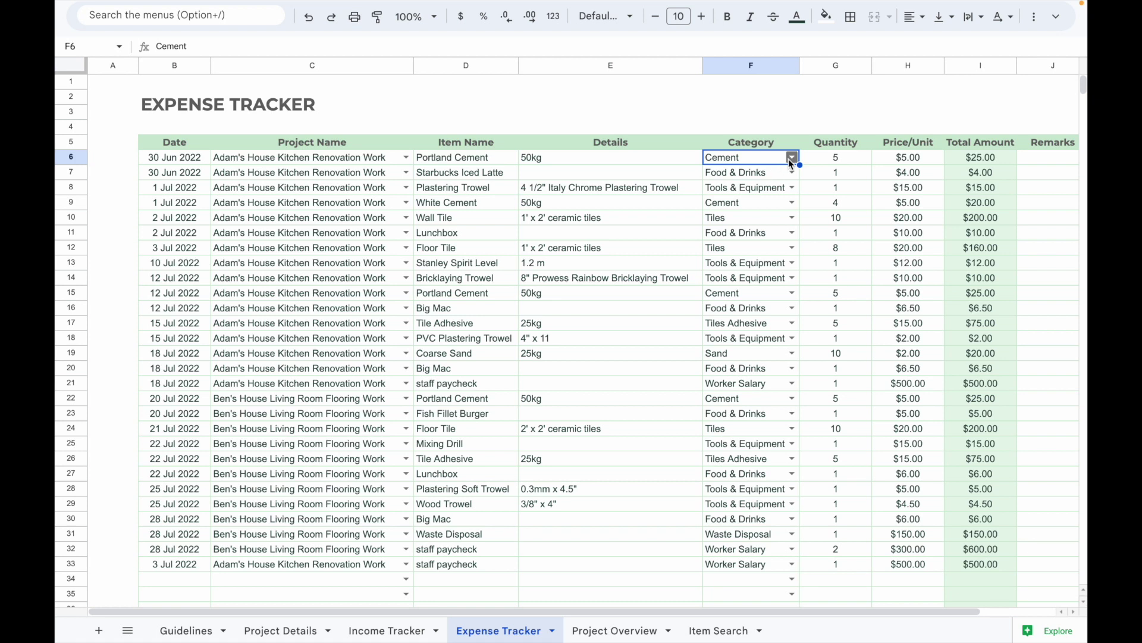
click(819, 157)
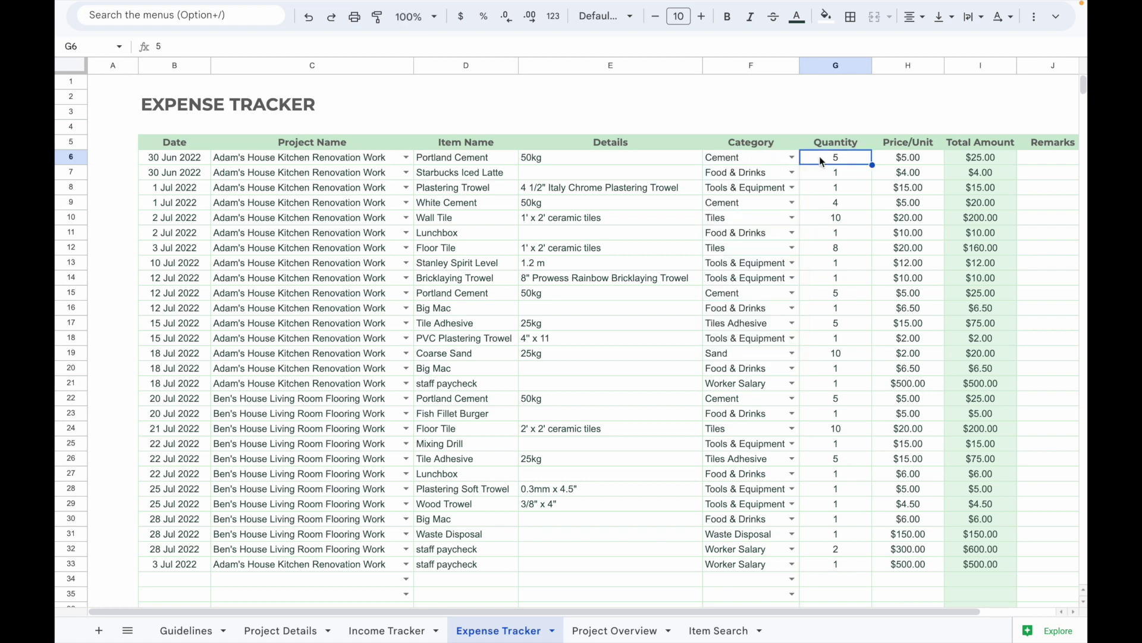
key(Right)
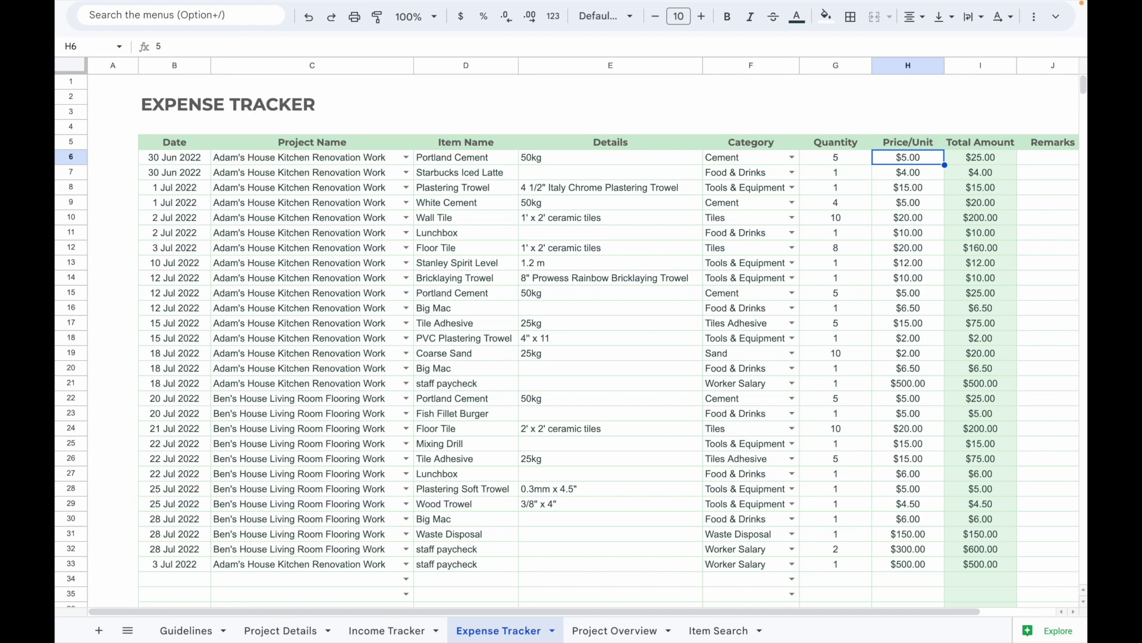
key(Right)
key(Right)
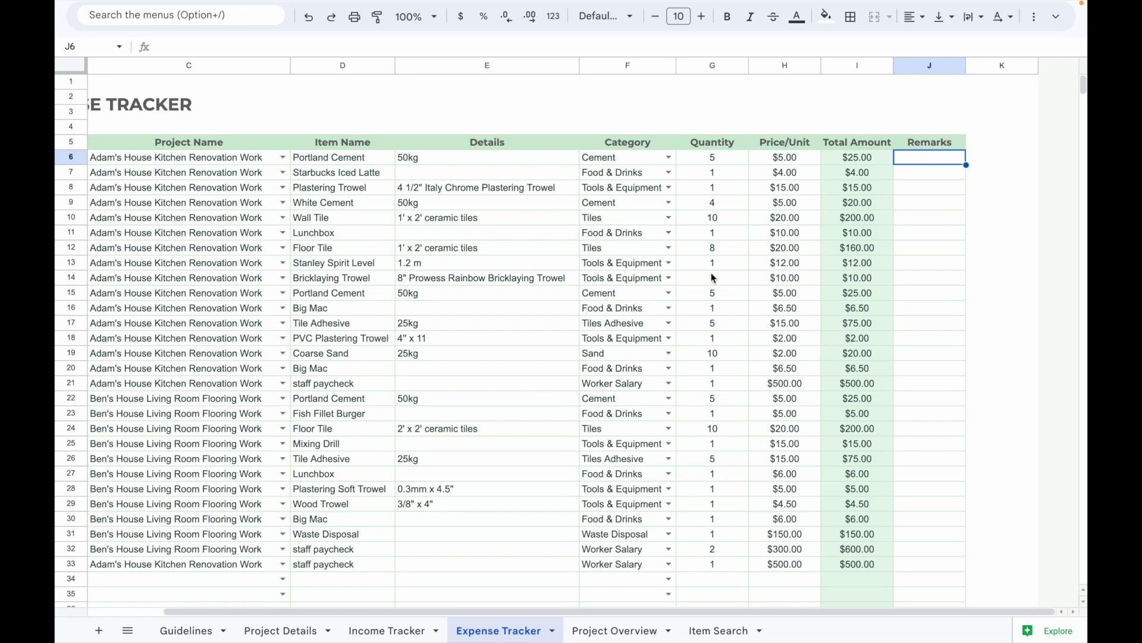
Step: Show Ben's living room flooring project on the dashboard, then return to Adam's kitchen renovation
click(597, 634)
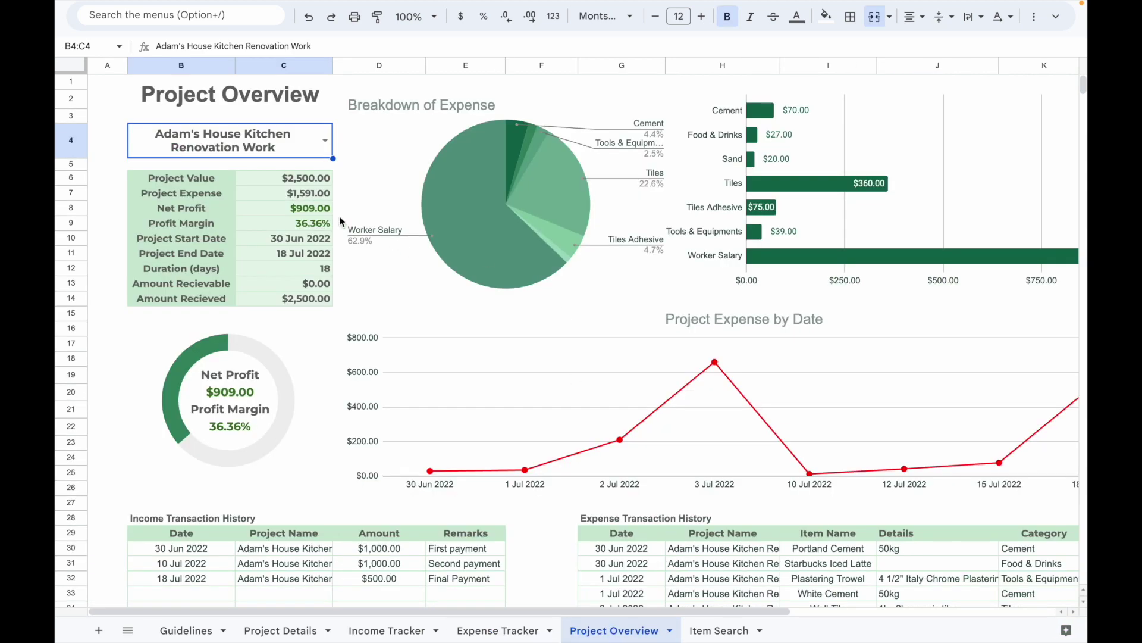
click(324, 142)
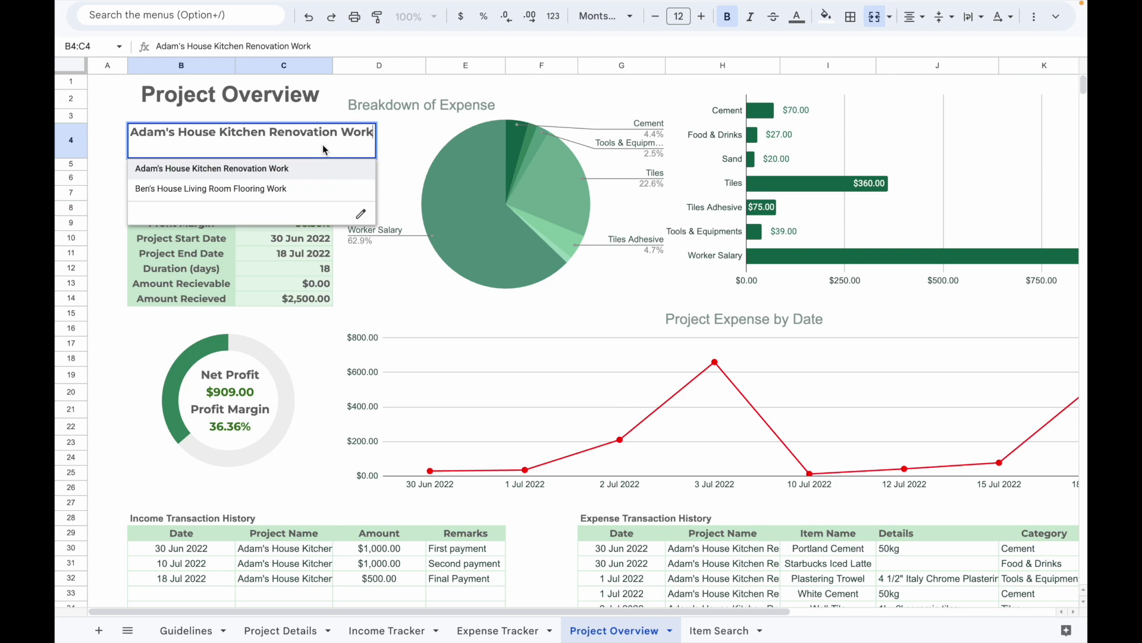
key(Down)
key(Return)
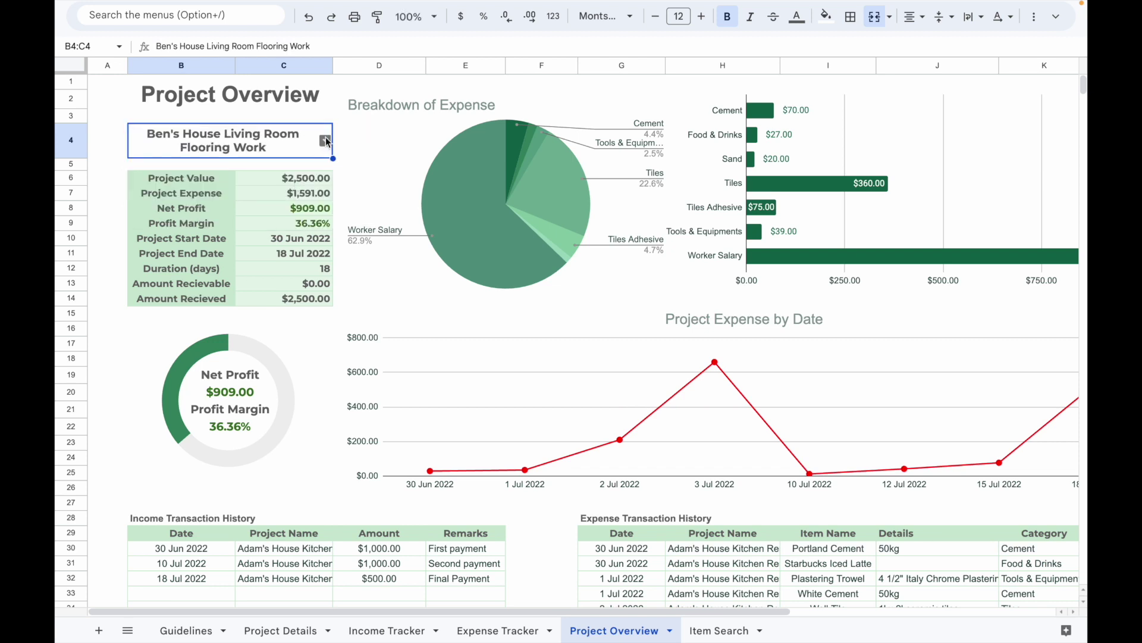
click(326, 141)
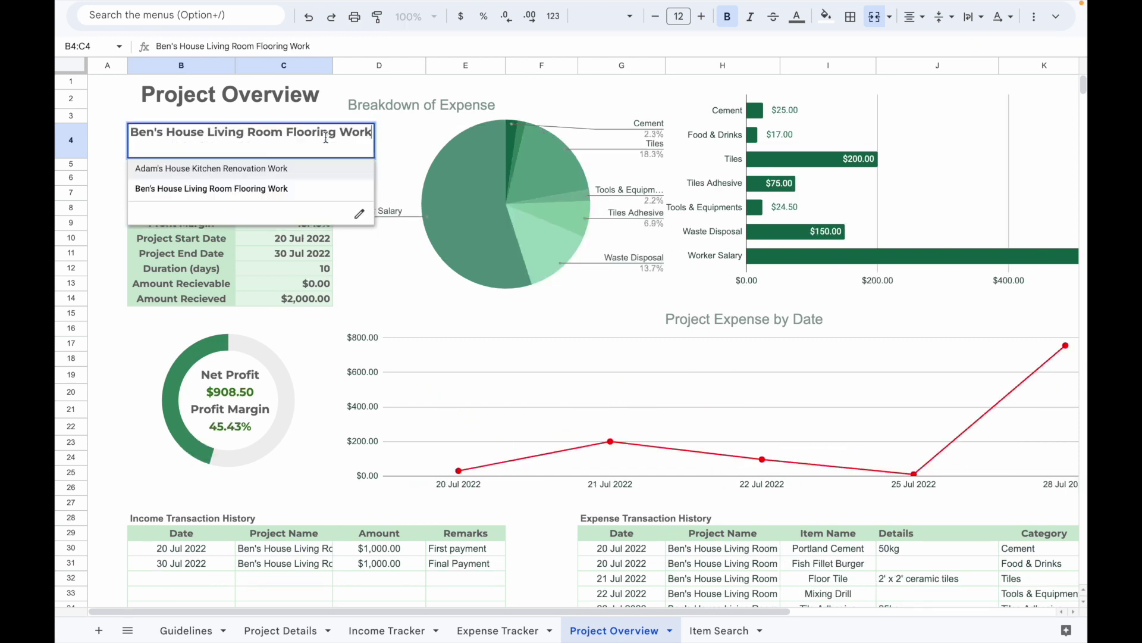
click(313, 170)
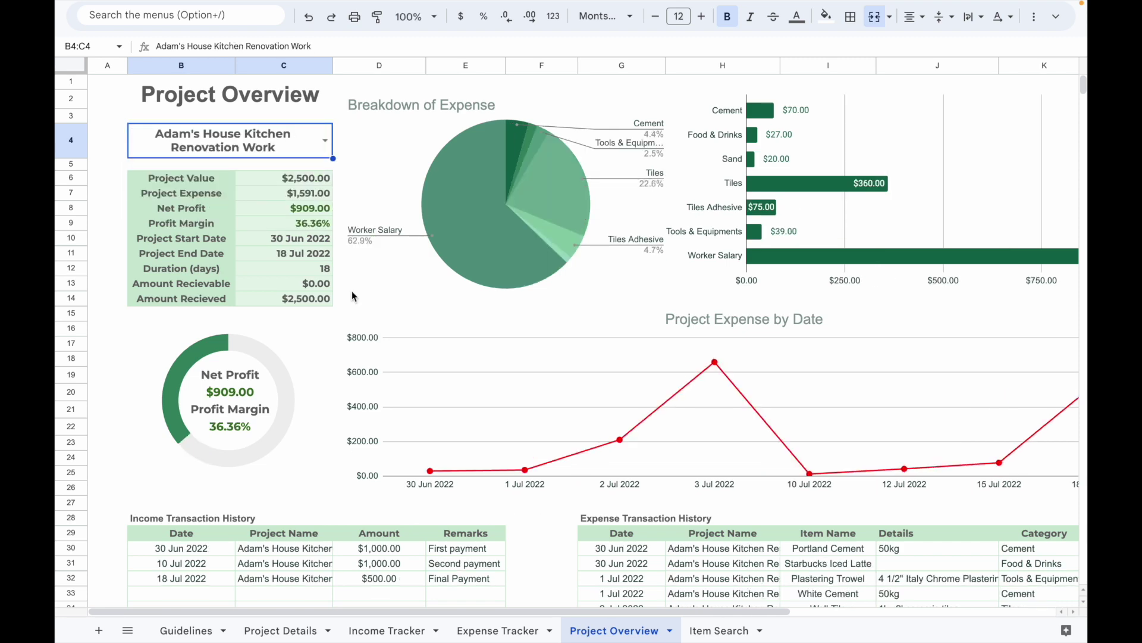
scroll(364, 339, down, 3)
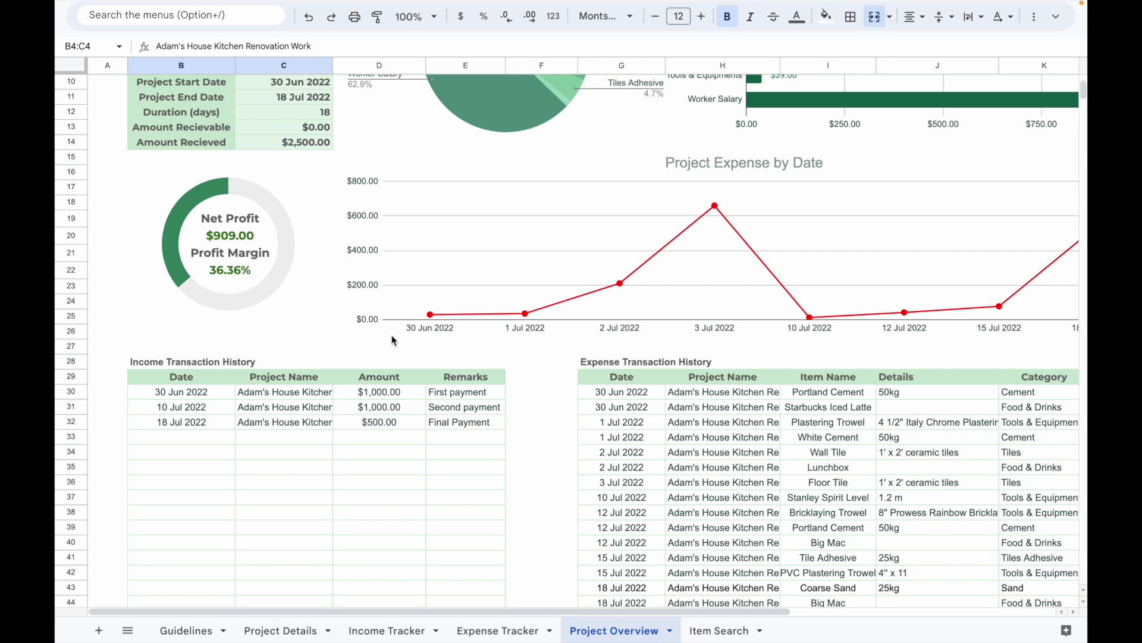
scroll(613, 387, right, 5)
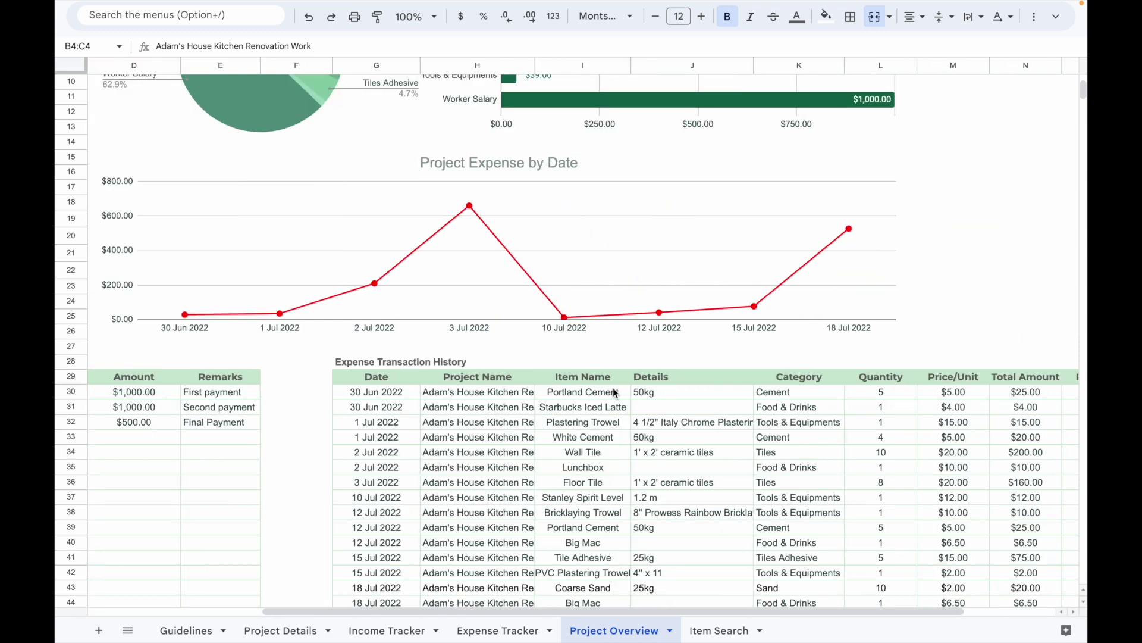
scroll(614, 393, down, 2)
scroll(614, 392, right, 2)
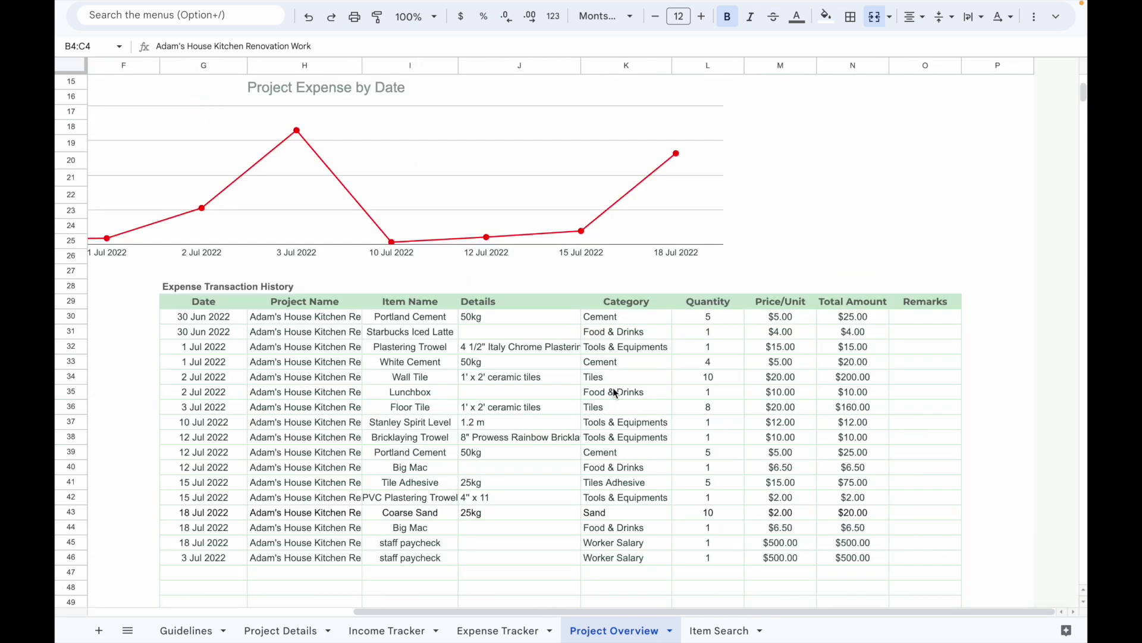
scroll(615, 393, up, 5)
scroll(615, 393, left, 2)
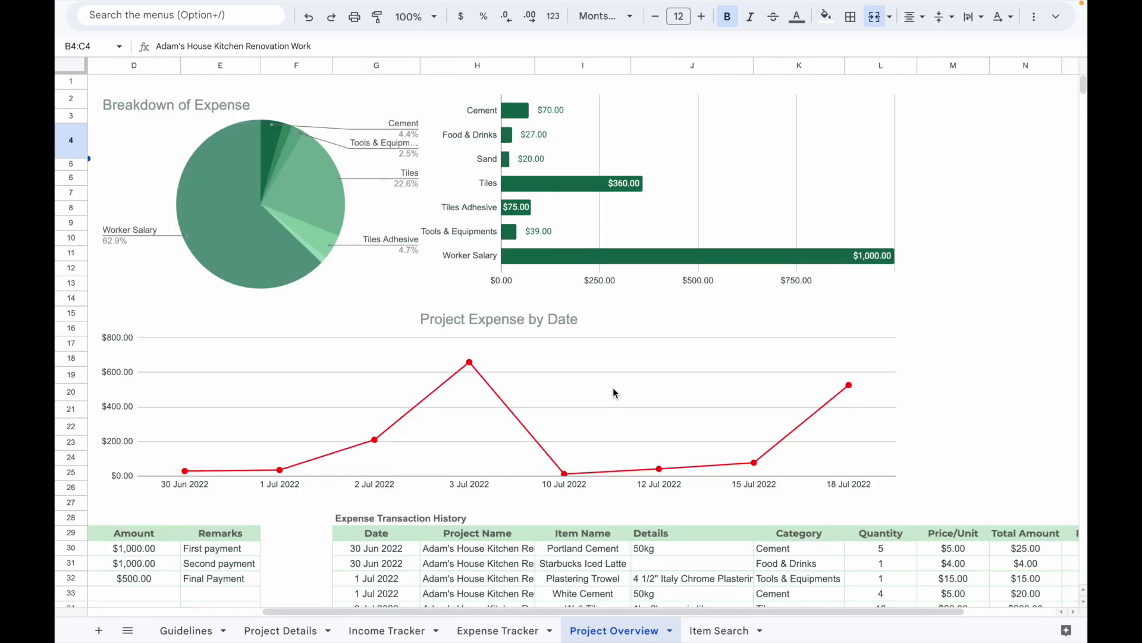
scroll(615, 392, left, 3)
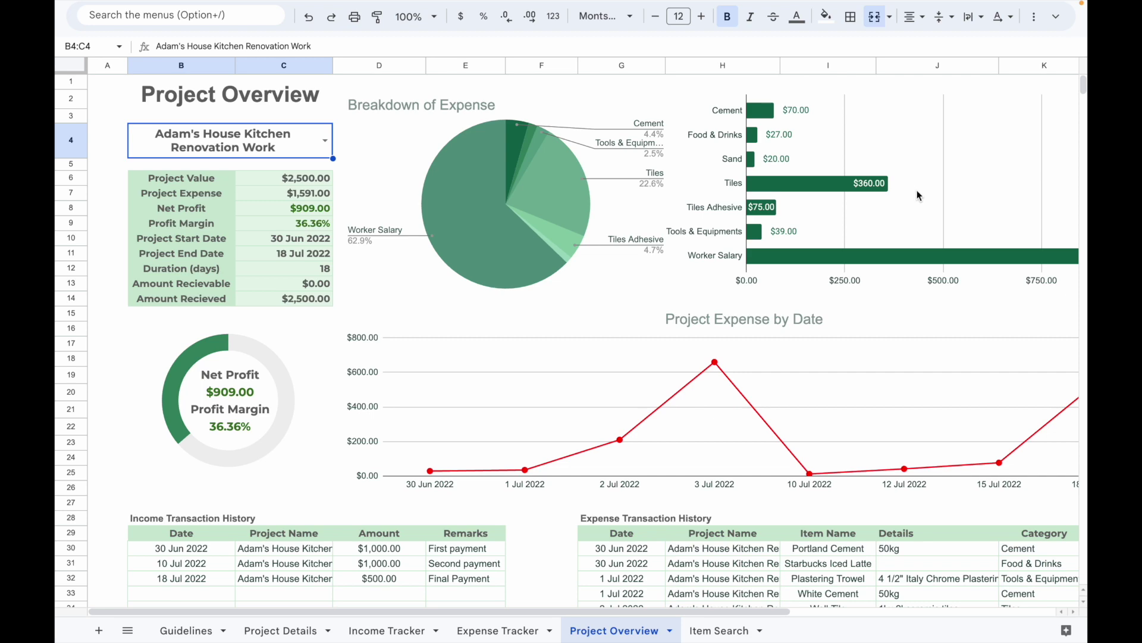
scroll(916, 190, right, 3)
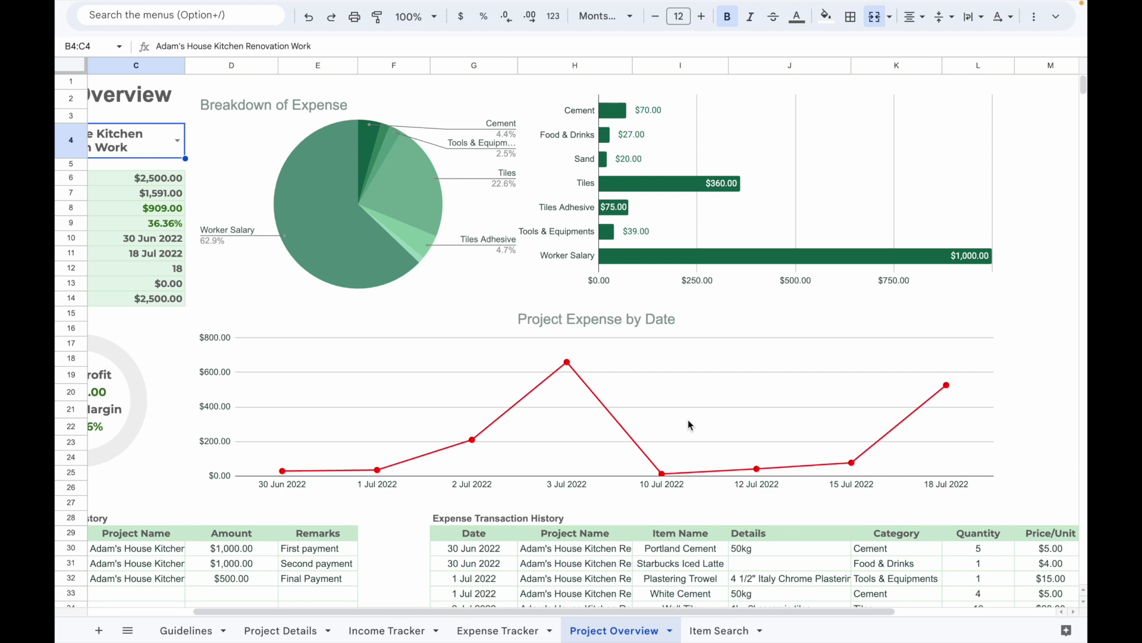
scroll(354, 170, left, 3)
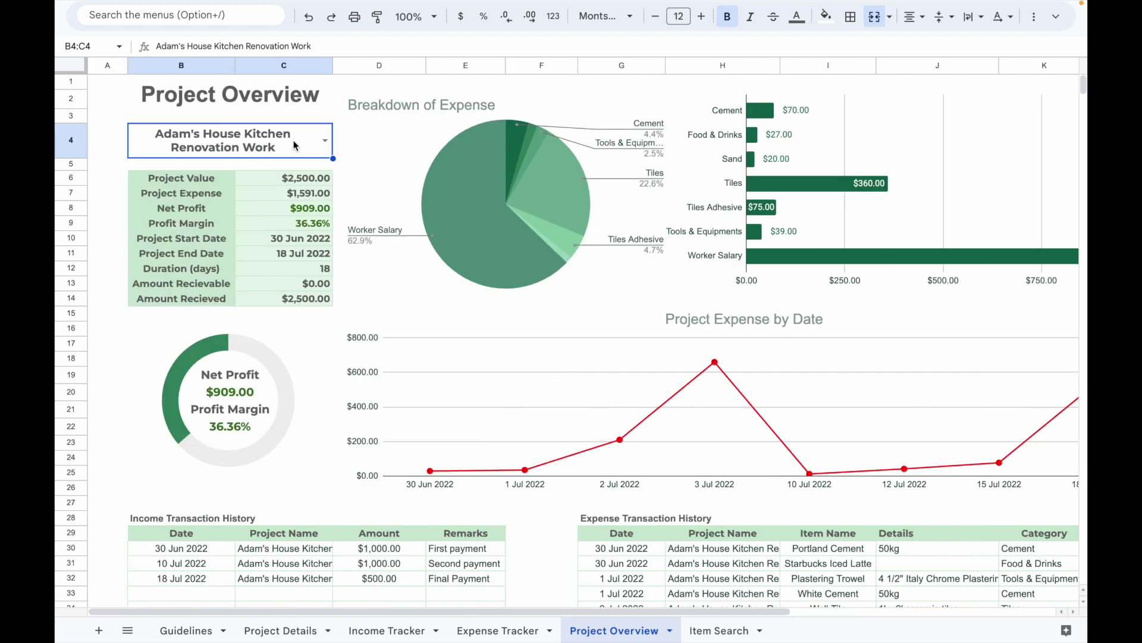